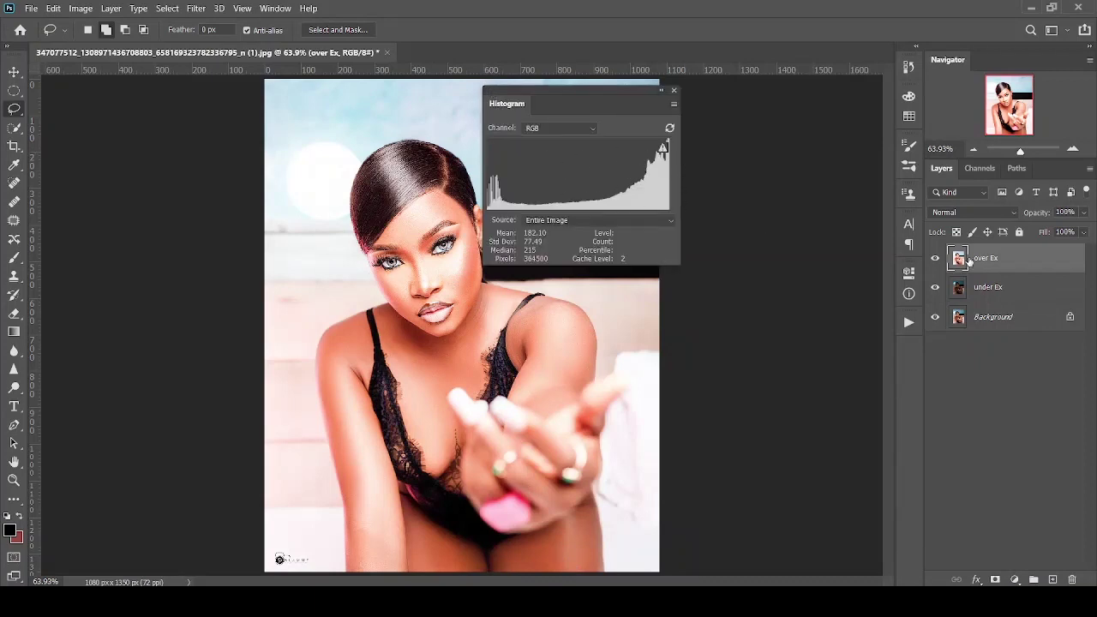
# Step: Toggle the over Ex and under Ex layer visibility to compare the exposures
pyautogui.click(935, 257)
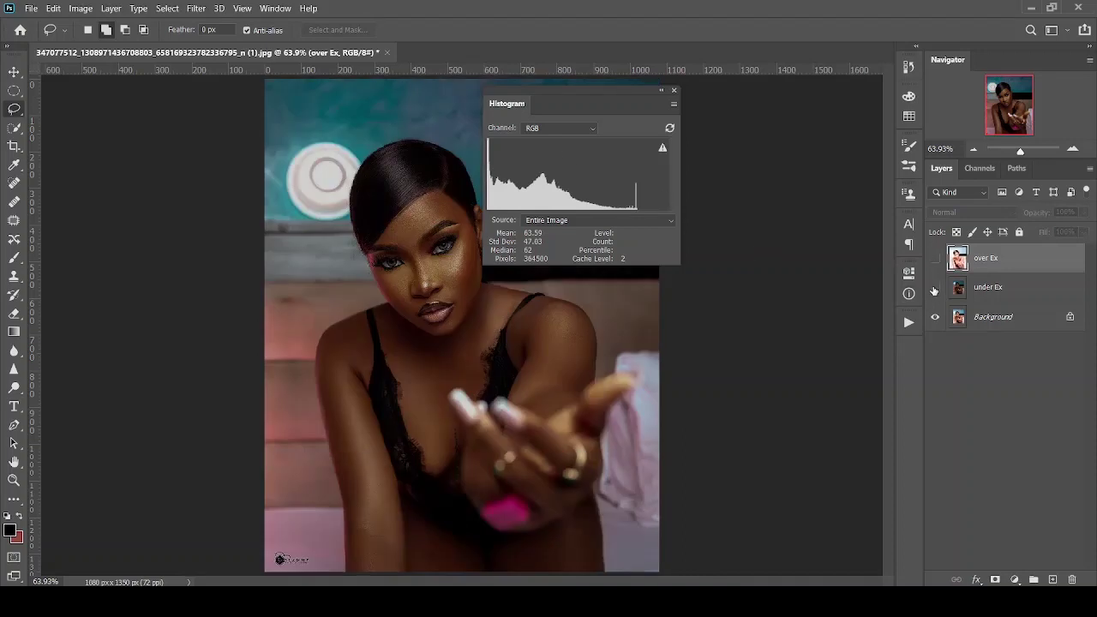
pyautogui.click(935, 288)
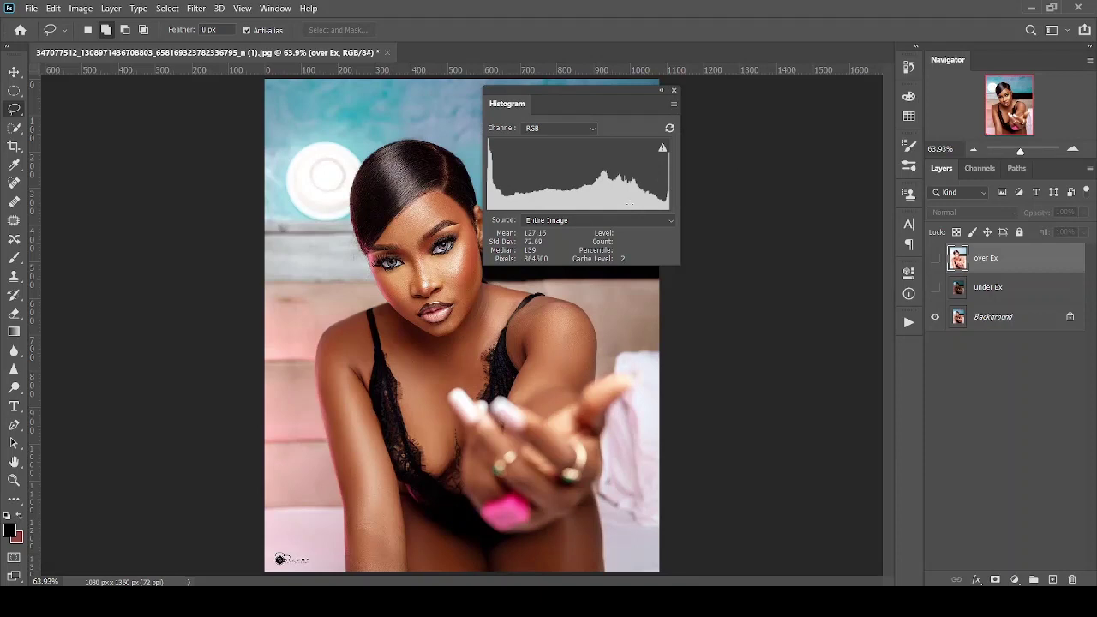
pyautogui.click(935, 258)
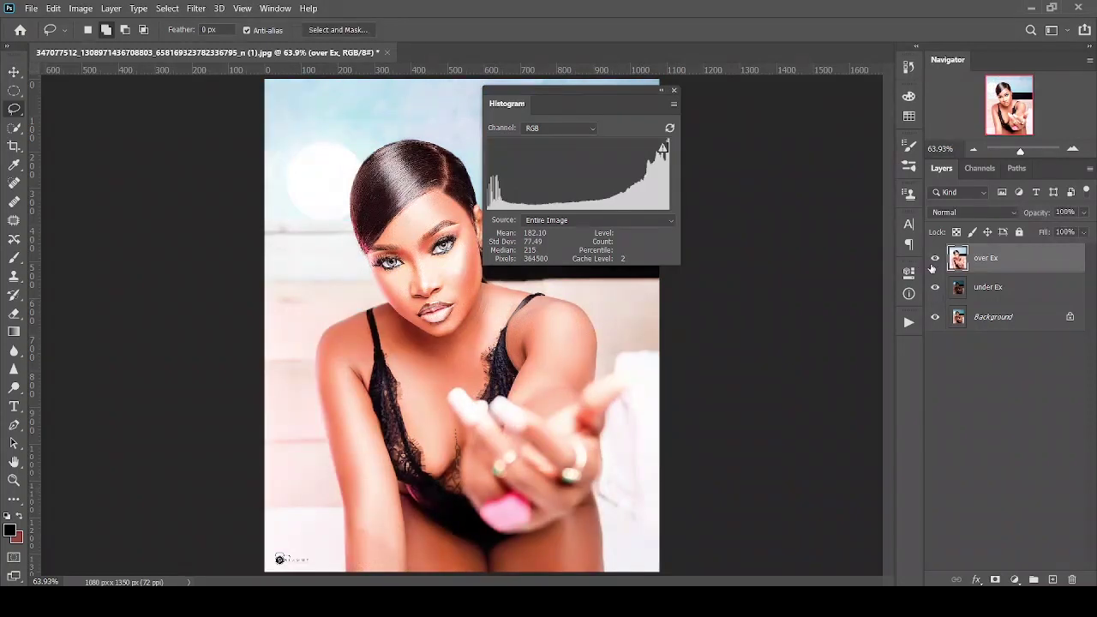
pyautogui.click(935, 258)
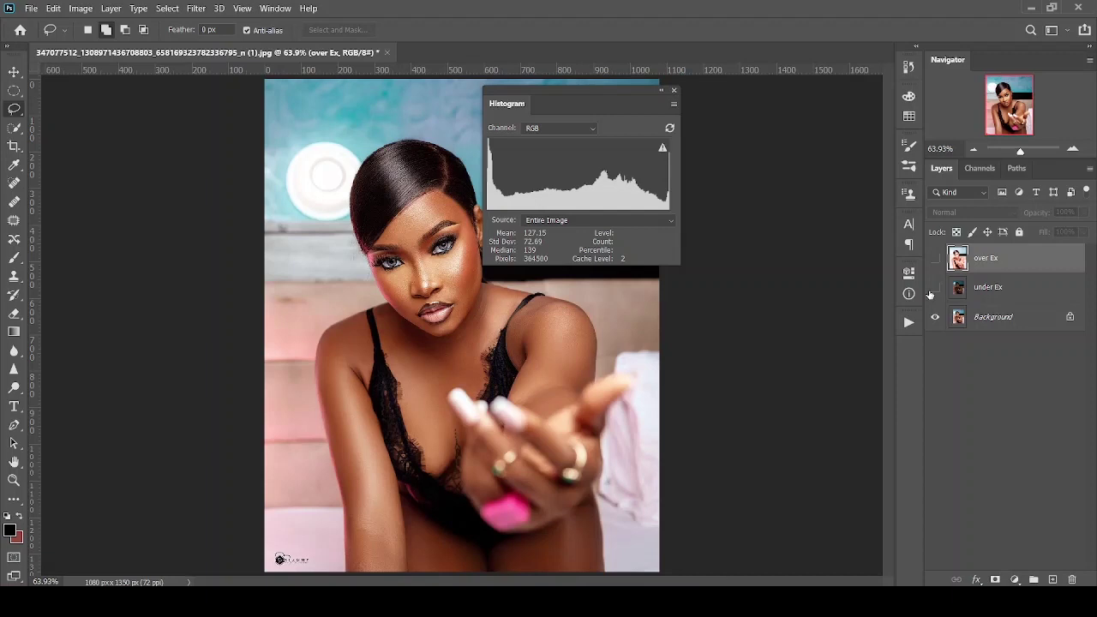
pyautogui.click(935, 258)
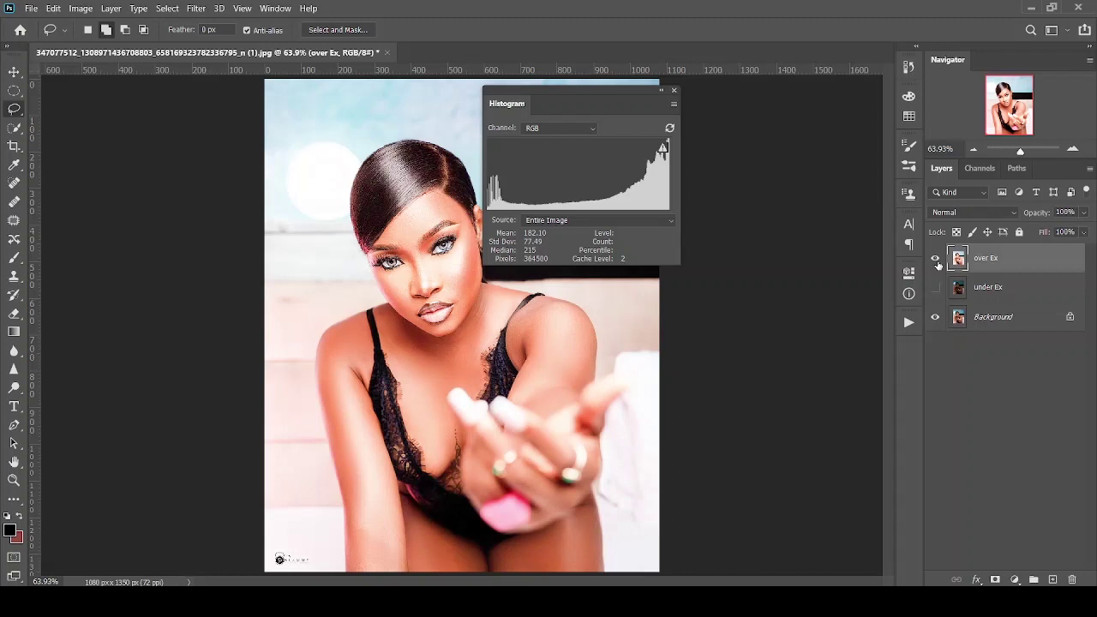
pyautogui.click(935, 287)
# Step: Hide both the over Ex and under Ex layers and select the Background layer
pyautogui.click(935, 258)
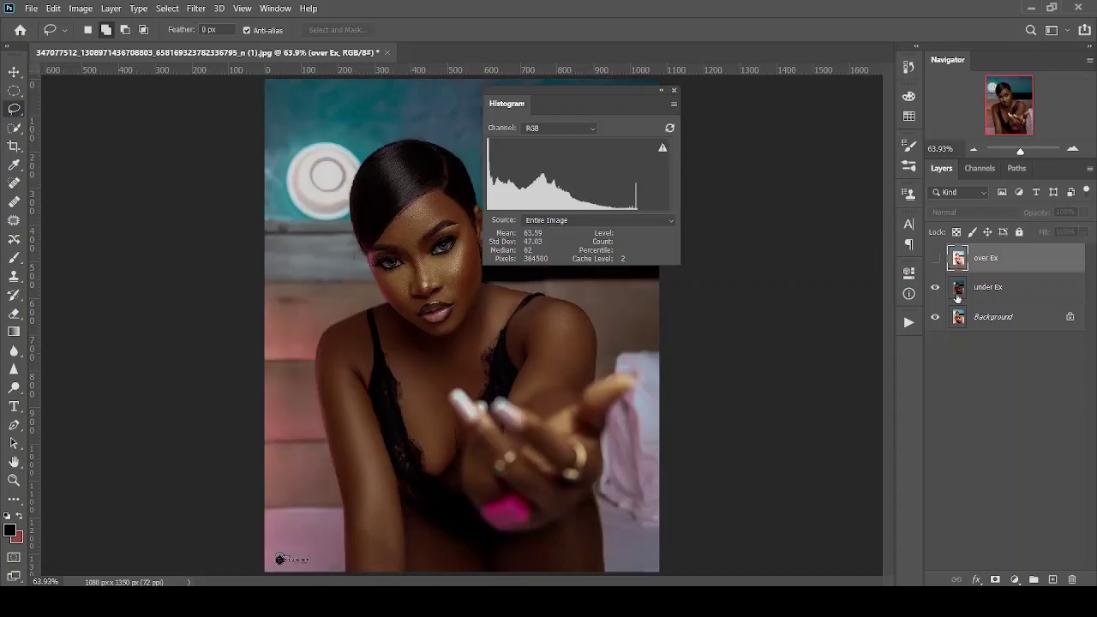
pyautogui.click(958, 291)
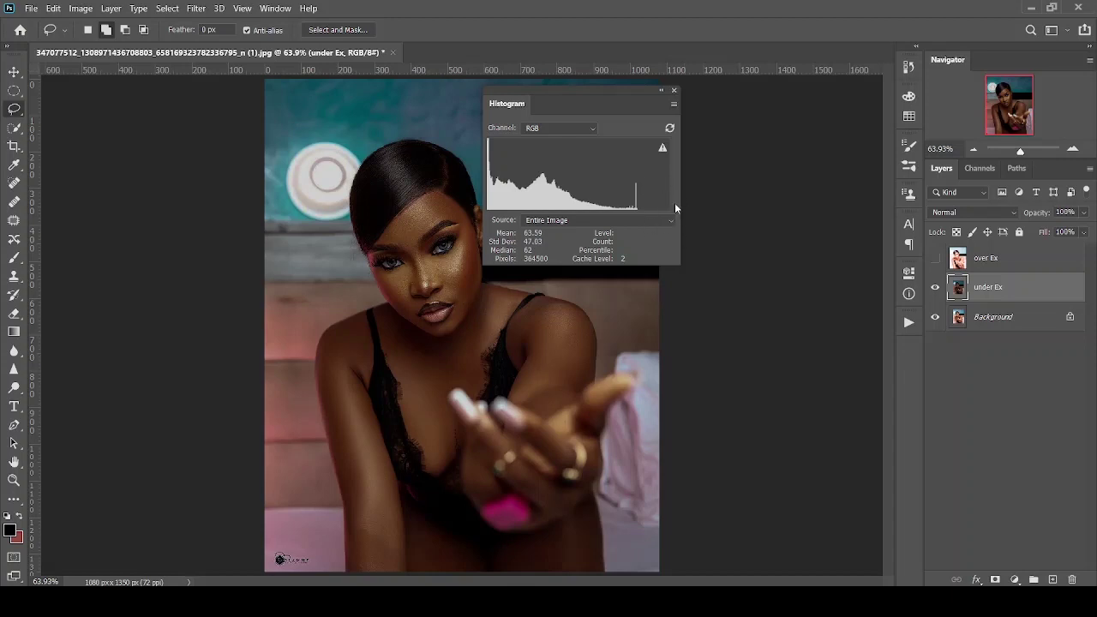
pyautogui.click(935, 287)
pyautogui.click(962, 314)
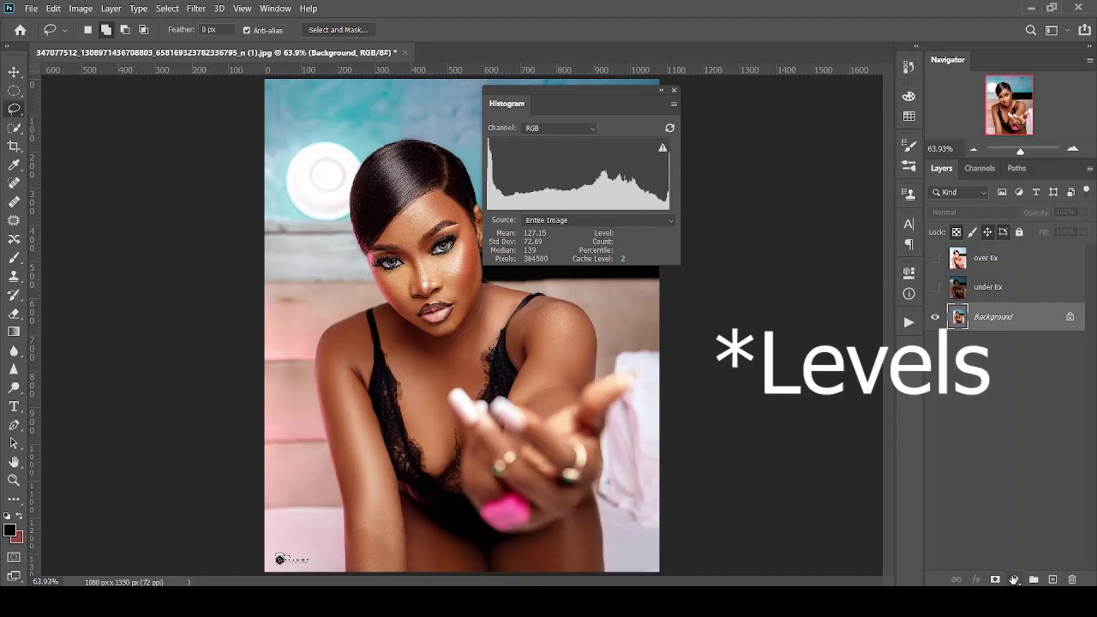
# Step: Add a Levels 1 adjustment above Background with black input 15 and white input 253
pyautogui.click(1013, 579)
pyautogui.click(1006, 384)
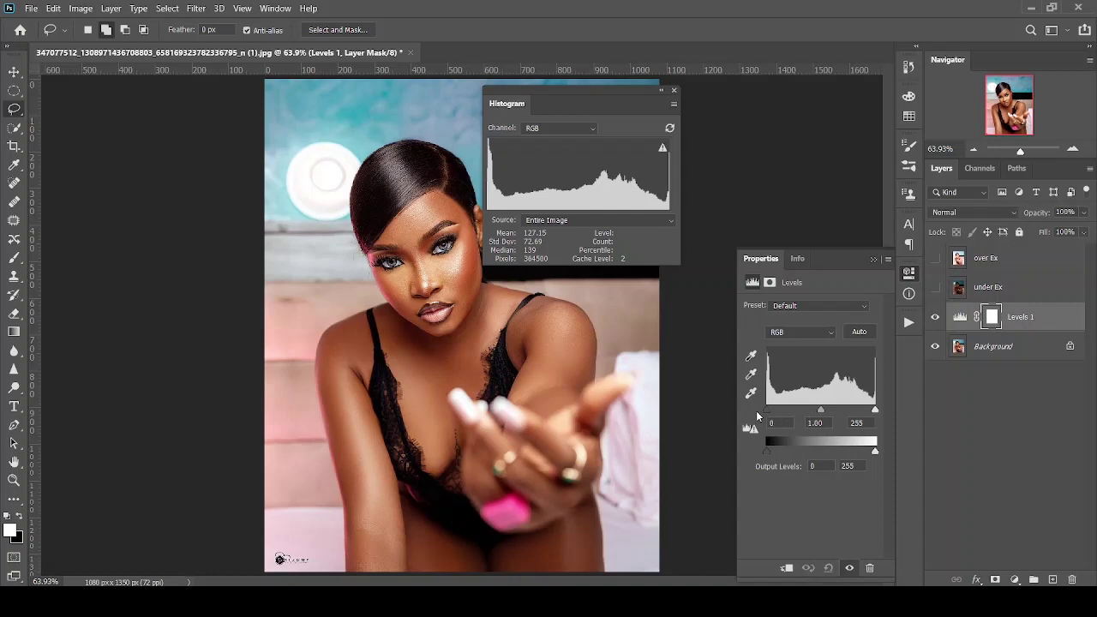
pyautogui.click(768, 412)
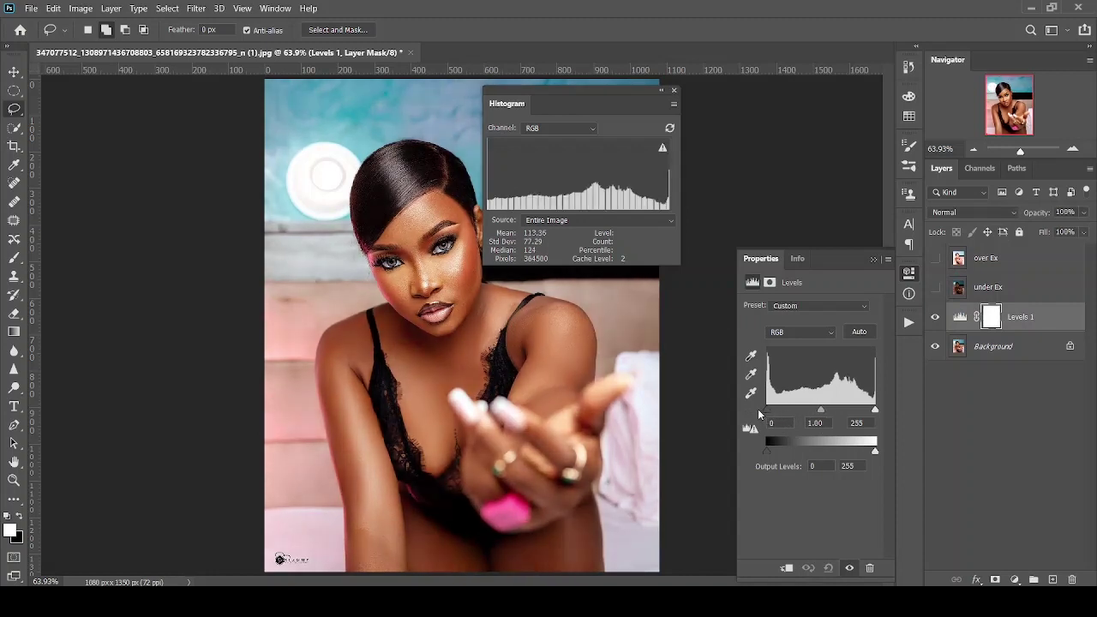
pyautogui.moveTo(758, 418)
pyautogui.mouseDown()
pyautogui.moveTo(773, 410)
pyautogui.moveTo(754, 420)
pyautogui.mouseUp()
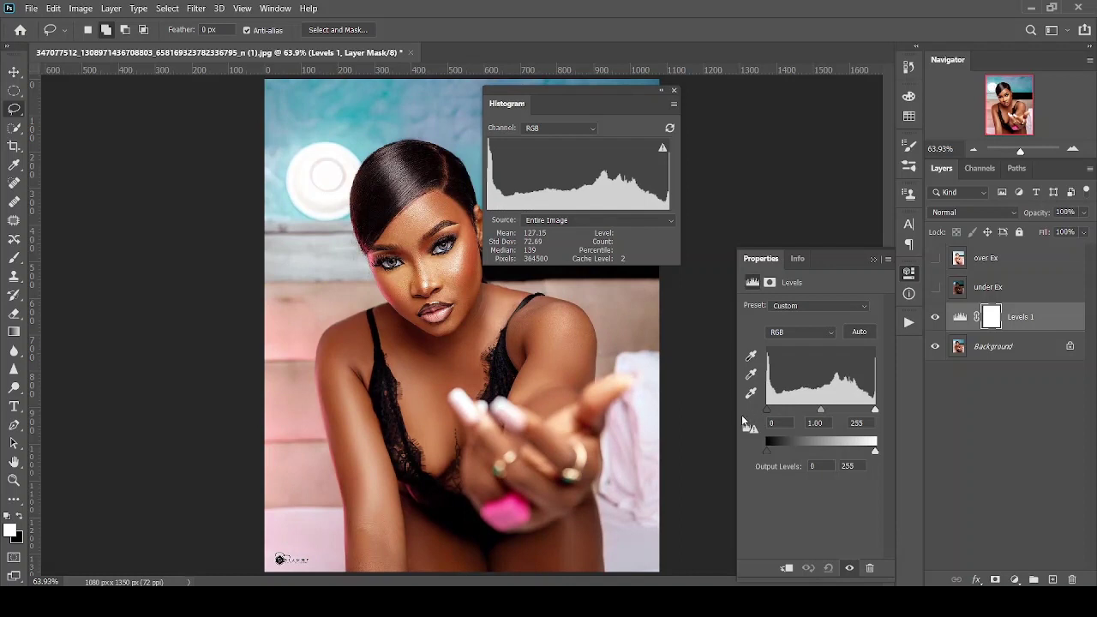
pyautogui.moveTo(875, 410); pyautogui.dragTo(877, 410)
pyautogui.click(873, 260)
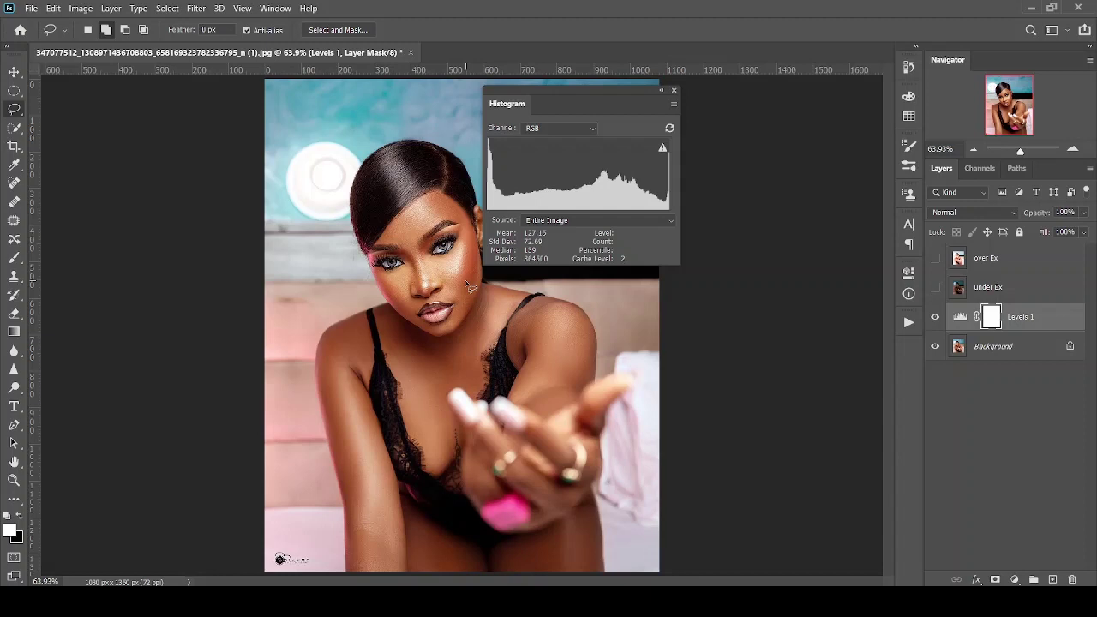
# Step: Collapse the Histogram panel, show over Ex again, and duplicate it as over Ex copy
pyautogui.click(661, 89)
pyautogui.moveTo(504, 117); pyautogui.dragTo(780, 201)
pyautogui.click(935, 258)
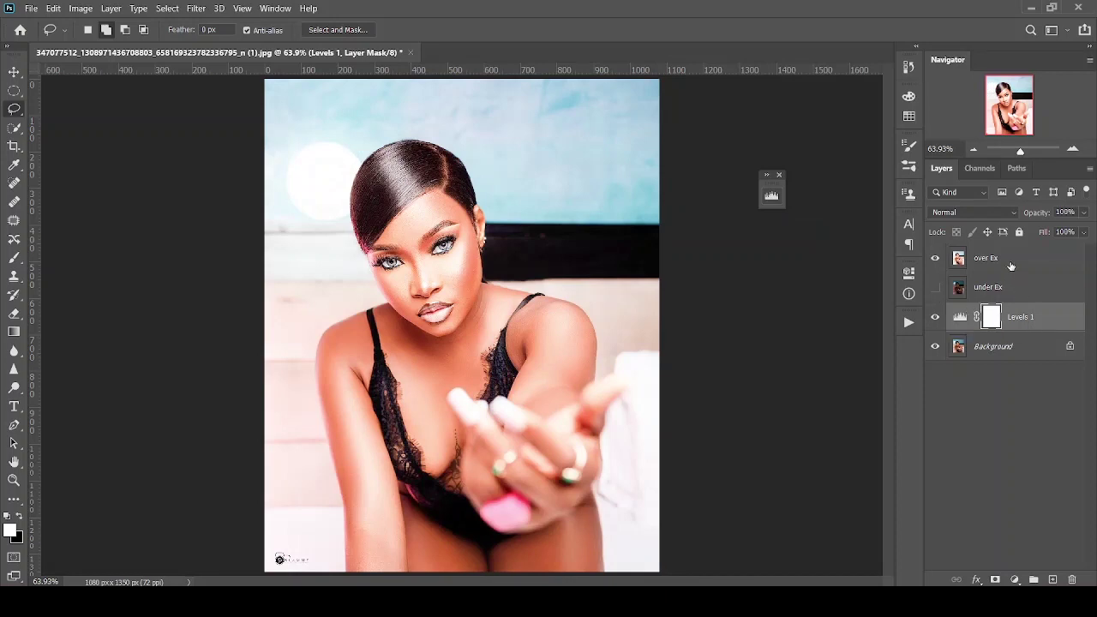
pyautogui.moveTo(1011, 265); pyautogui.dragTo(1052, 580)
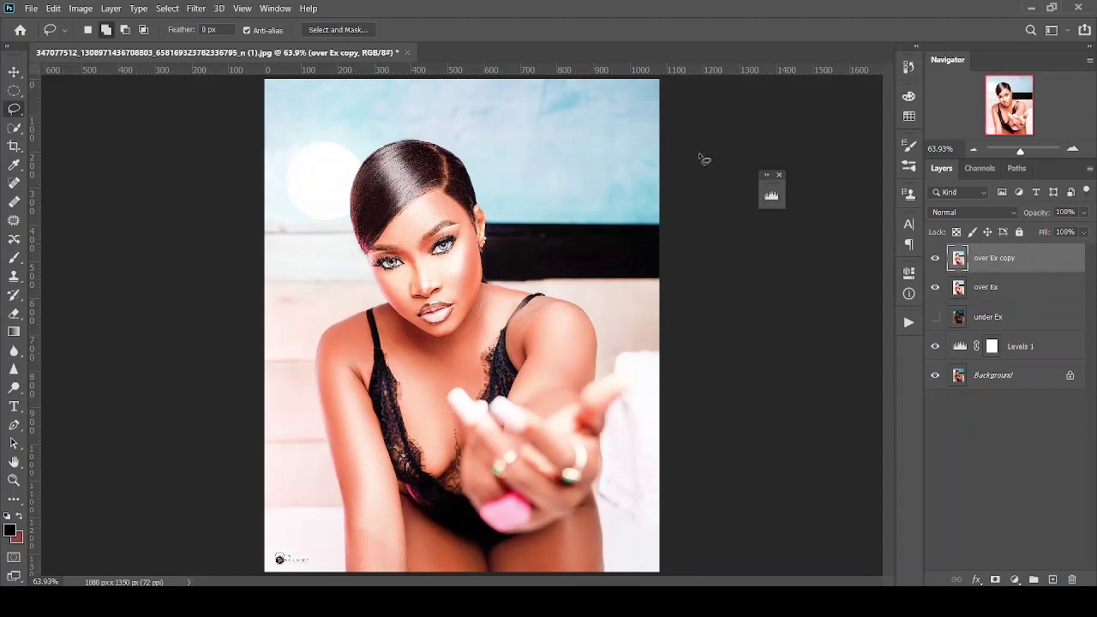
pyautogui.click(168, 9)
# Step: Open the Camera Raw Filter on over Ex copy and set Exposure to +0.05
pyautogui.moveTo(198, 9)
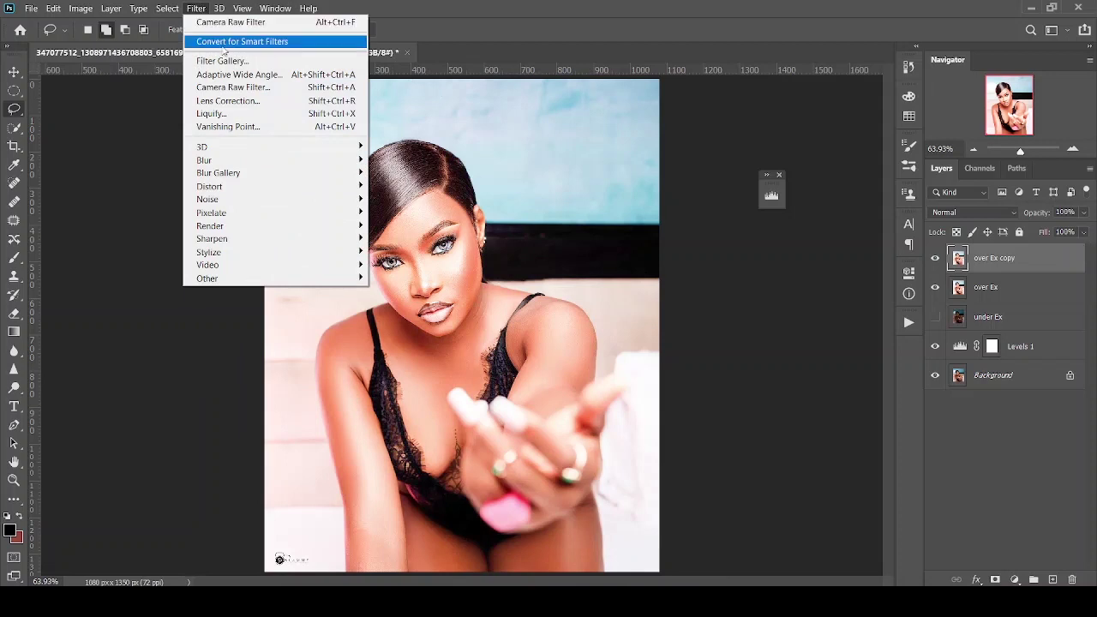
pyautogui.click(239, 89)
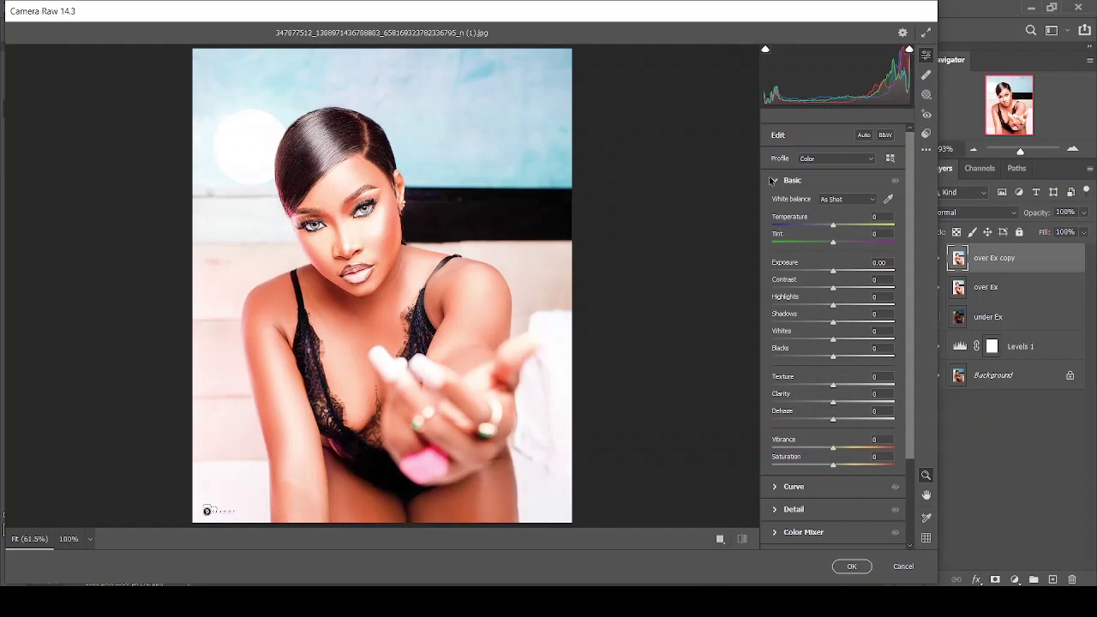
pyautogui.click(774, 181)
pyautogui.click(773, 181)
pyautogui.click(802, 263)
pyautogui.scroll(9, 804, 266)
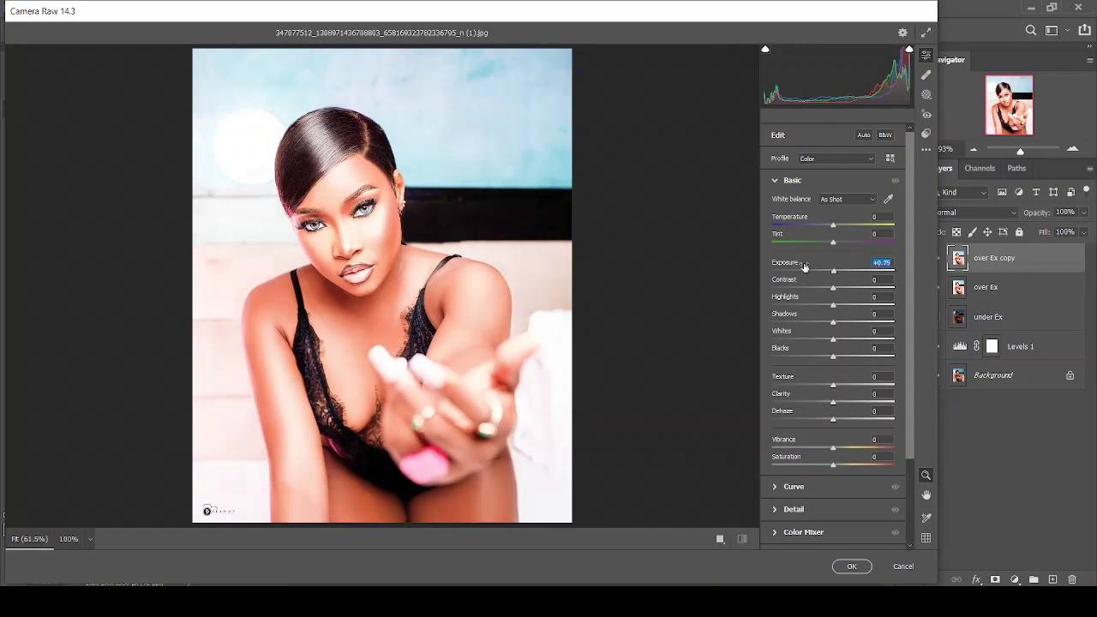
pyautogui.scroll(-9, 804, 266)
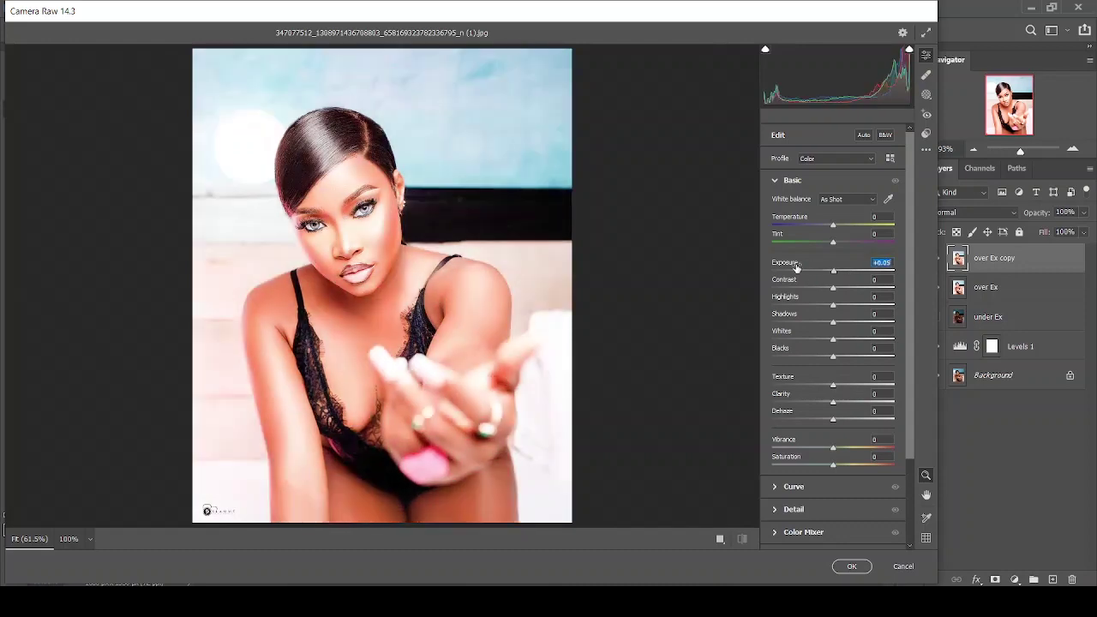
# Step: Apply Camera Raw Auto tone, giving Exposure -0.87, Highlights -49 and Shadows +48
pyautogui.click(864, 136)
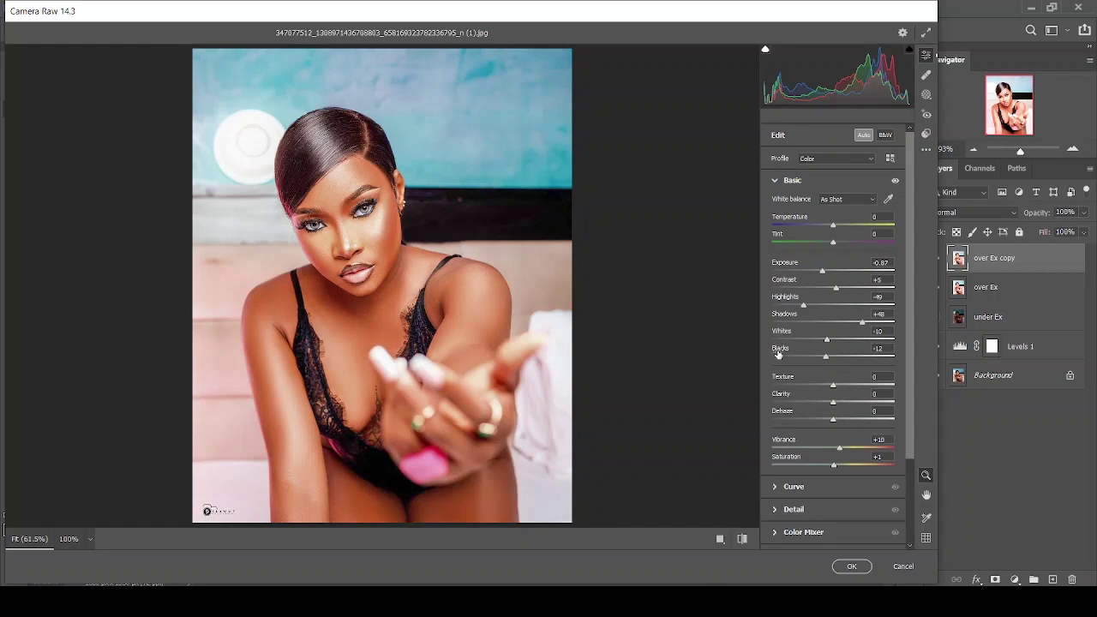
# Step: Refine Camera Raw to Exposure -0.96, Contrast +10 and Blacks -23
pyautogui.moveTo(819, 90); pyautogui.dragTo(796, 94)
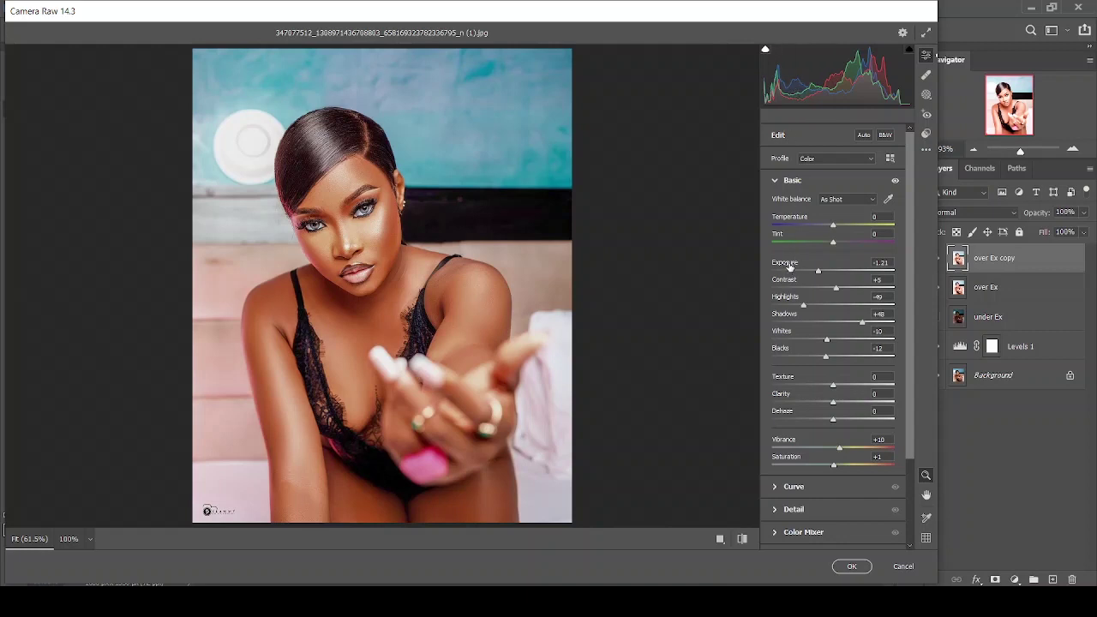
pyautogui.moveTo(790, 266); pyautogui.dragTo(789, 282)
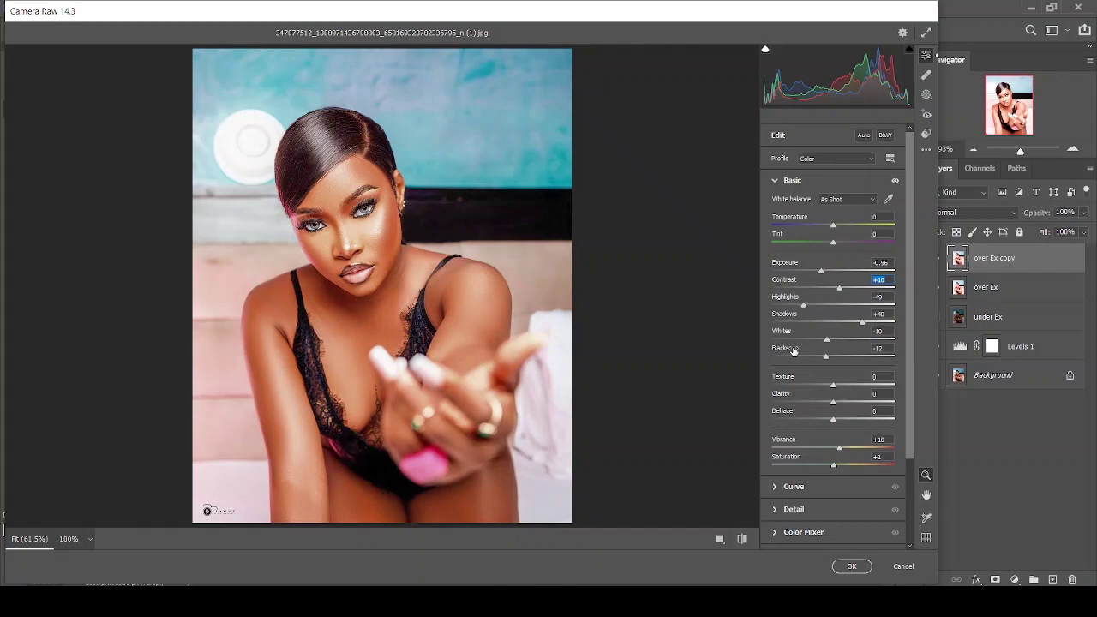
pyautogui.moveTo(793, 353); pyautogui.dragTo(787, 350)
# Step: Commit the Camera Raw edits and toggle the exposure layers' visibility to compare them
pyautogui.click(844, 566)
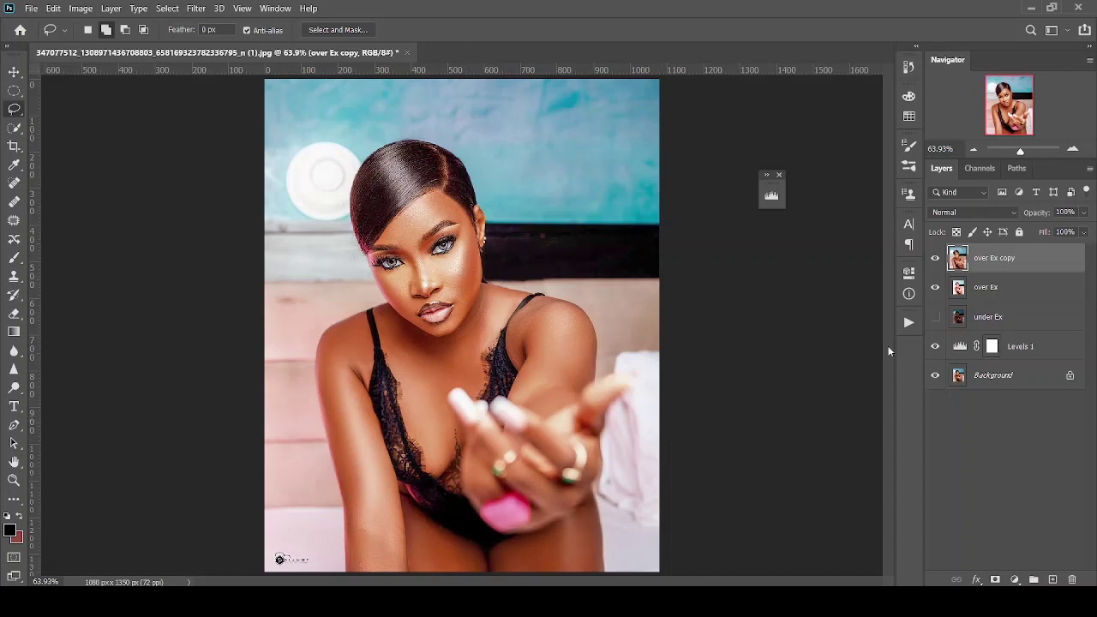
pyautogui.moveTo(935, 258); pyautogui.dragTo(938, 332)
pyautogui.click(935, 318)
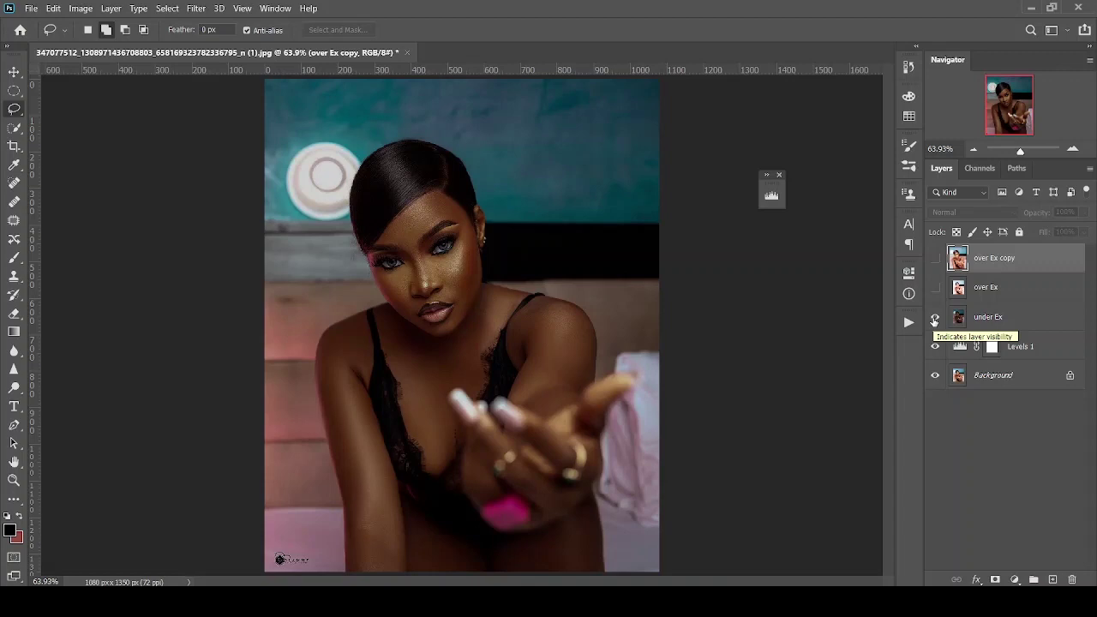
pyautogui.moveTo(935, 320); pyautogui.dragTo(935, 258)
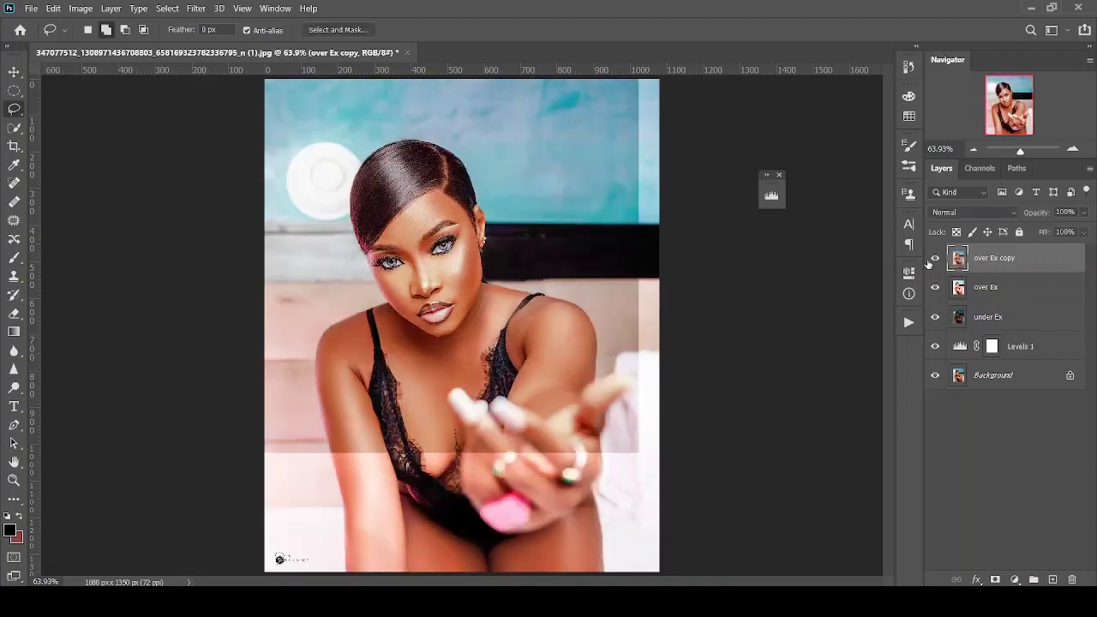
pyautogui.click(196, 8)
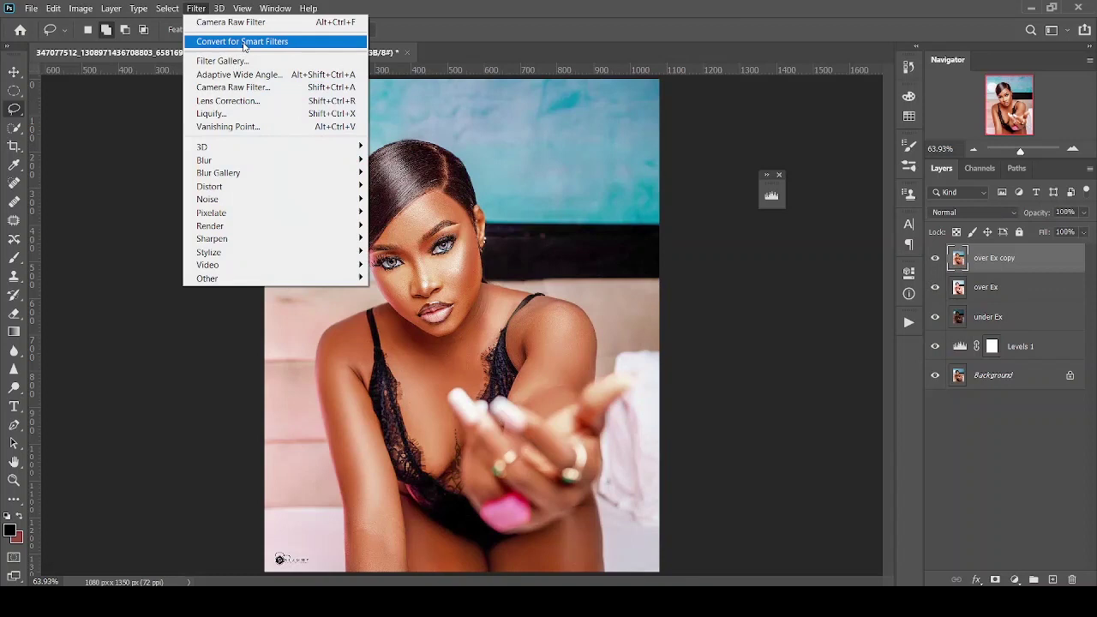
pyautogui.click(1010, 259)
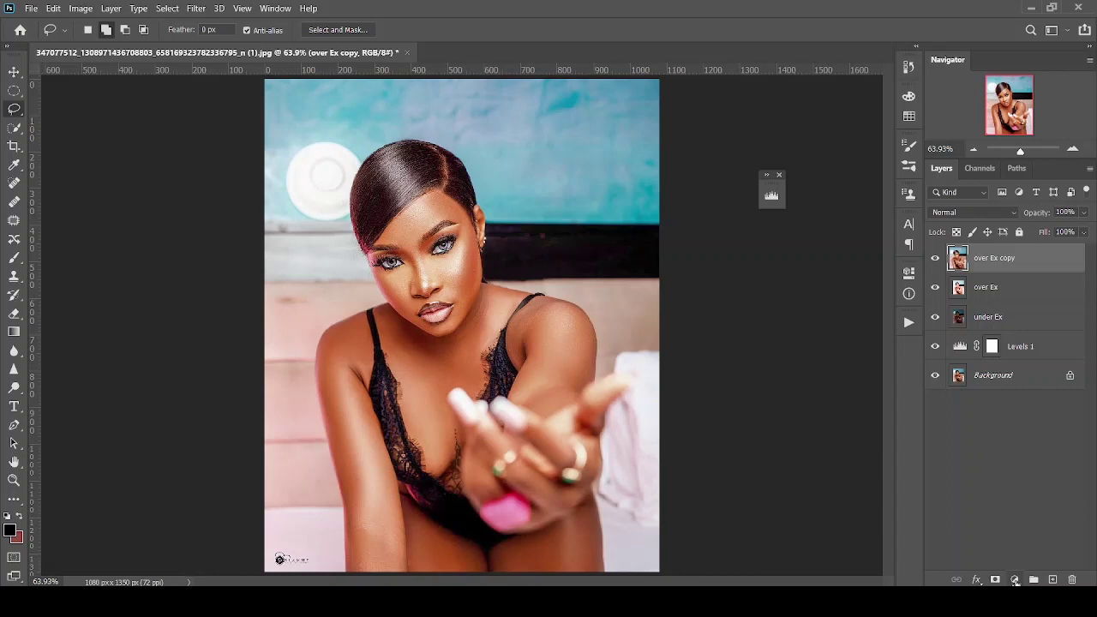
pyautogui.click(197, 9)
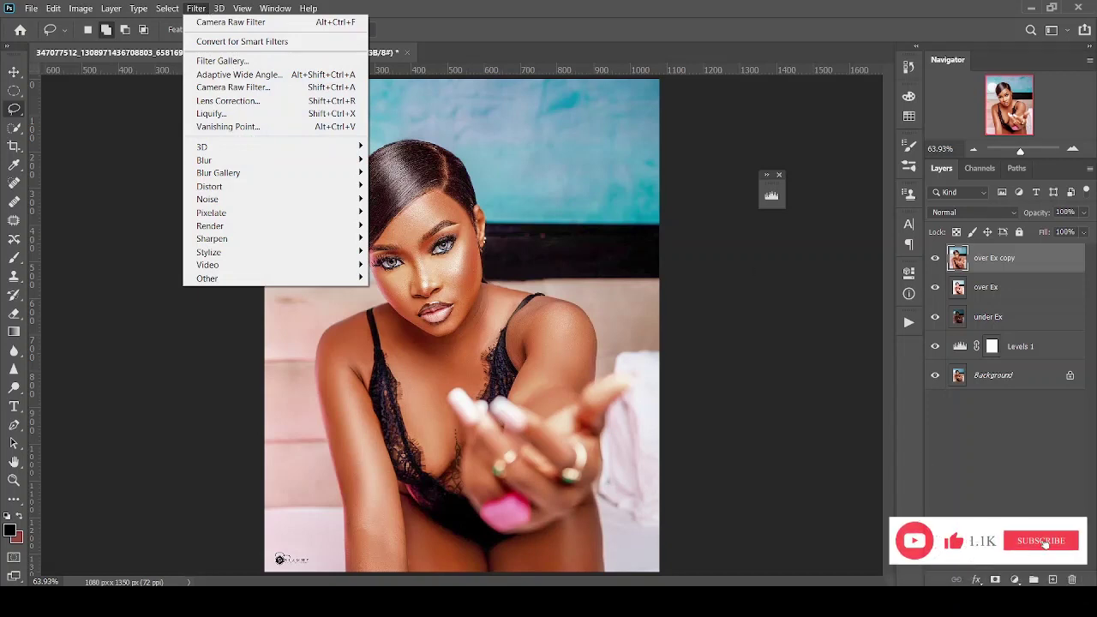
pyautogui.click(277, 41)
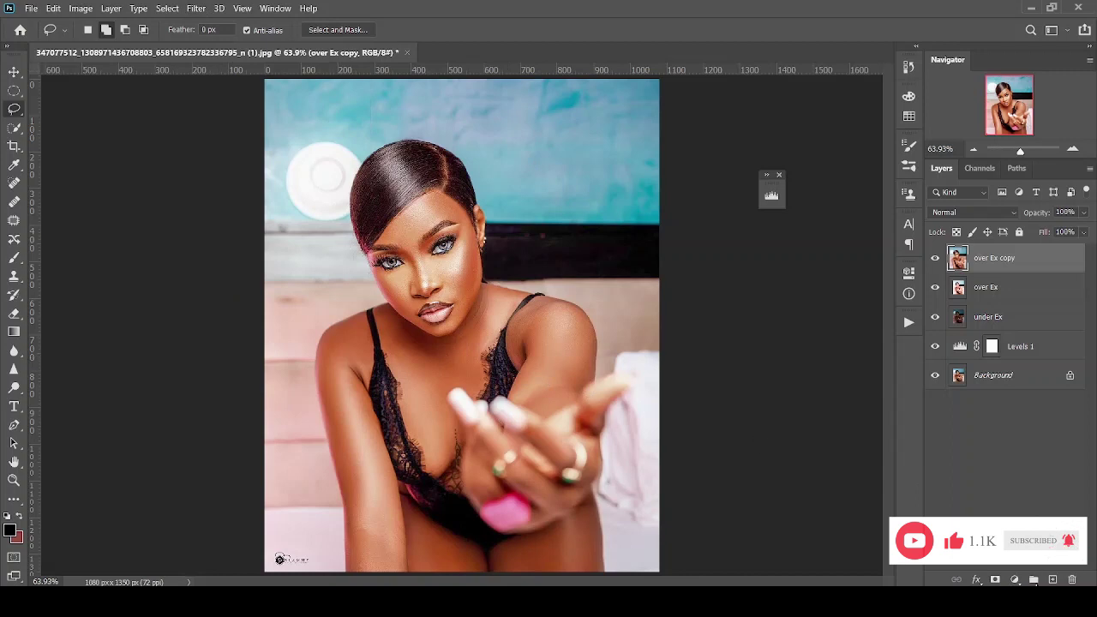
pyautogui.click(1015, 579)
# Step: Add a Levels 2 adjustment layer with the white input point pulled to 252
pyautogui.click(1002, 390)
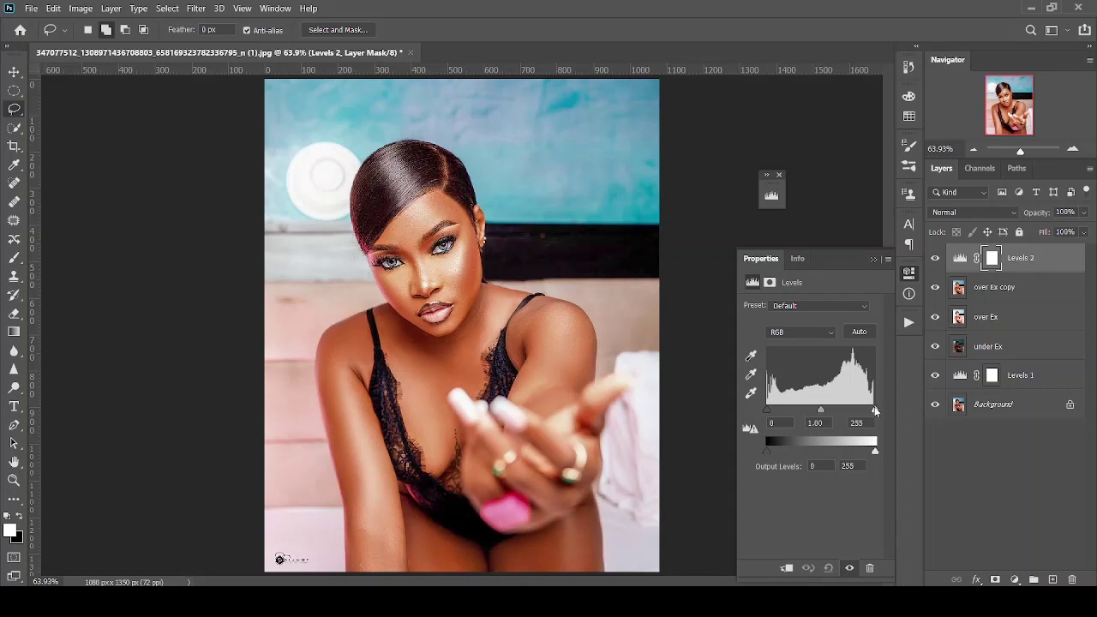
pyautogui.moveTo(846, 268); pyautogui.dragTo(609, 257)
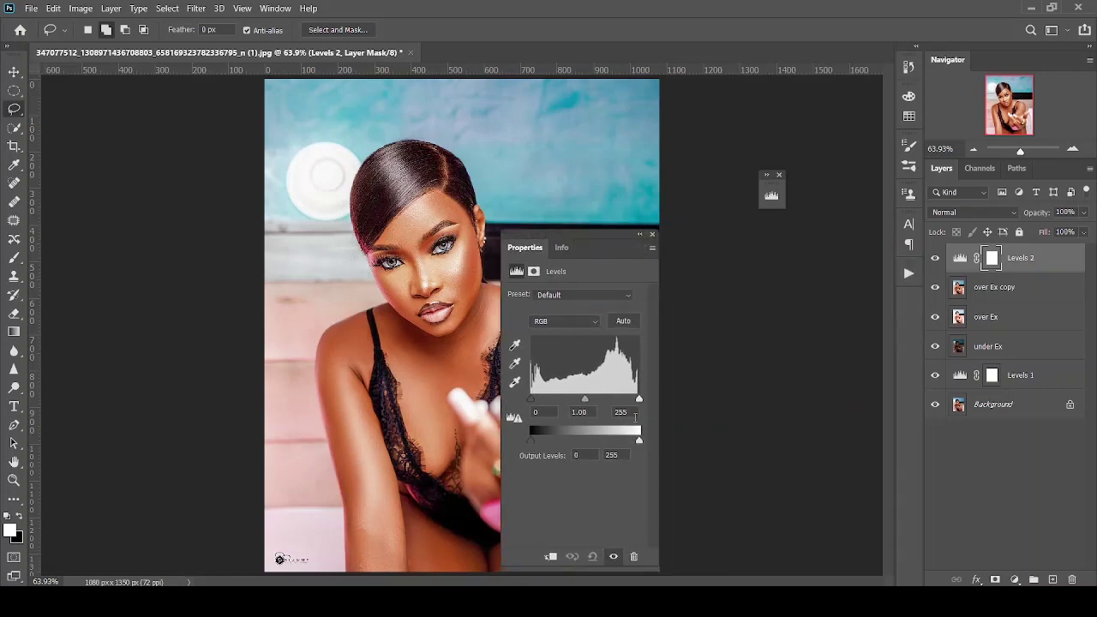
pyautogui.moveTo(639, 399); pyautogui.dragTo(636, 400)
pyautogui.click(638, 235)
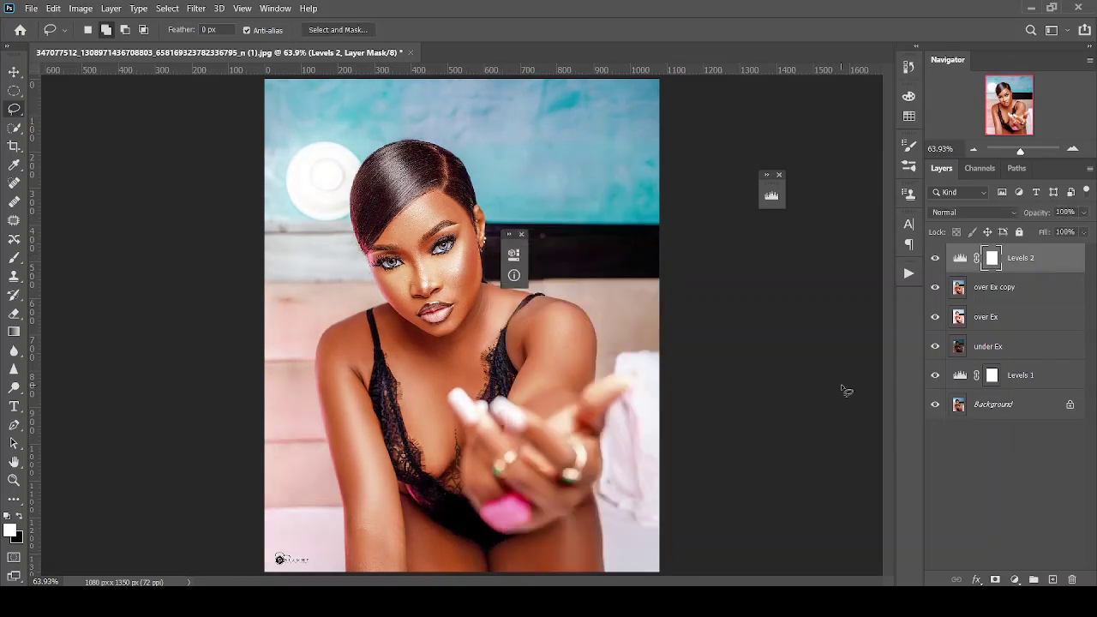
pyautogui.moveTo(520, 244); pyautogui.dragTo(803, 237)
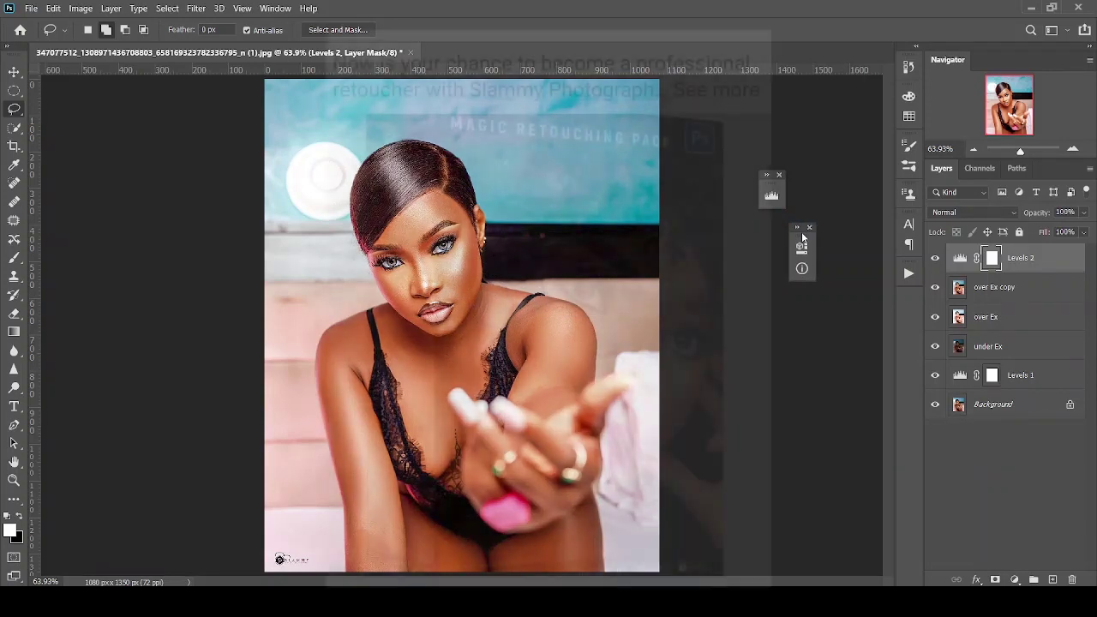